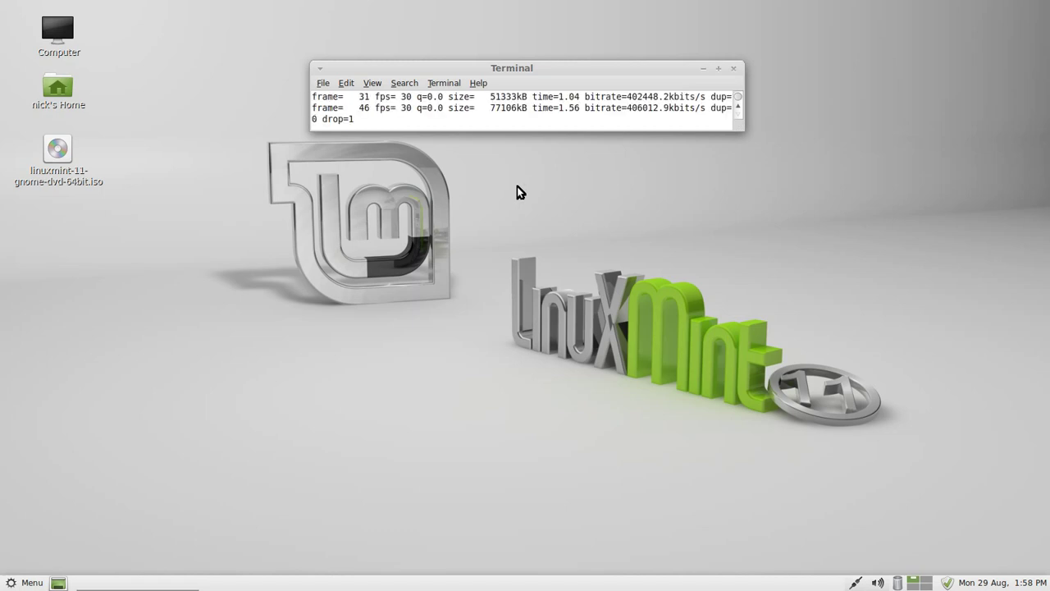
# Minimize the terminal and dismiss the blank DVD autorun prompt without launching anything.
pyautogui.click(699, 68)
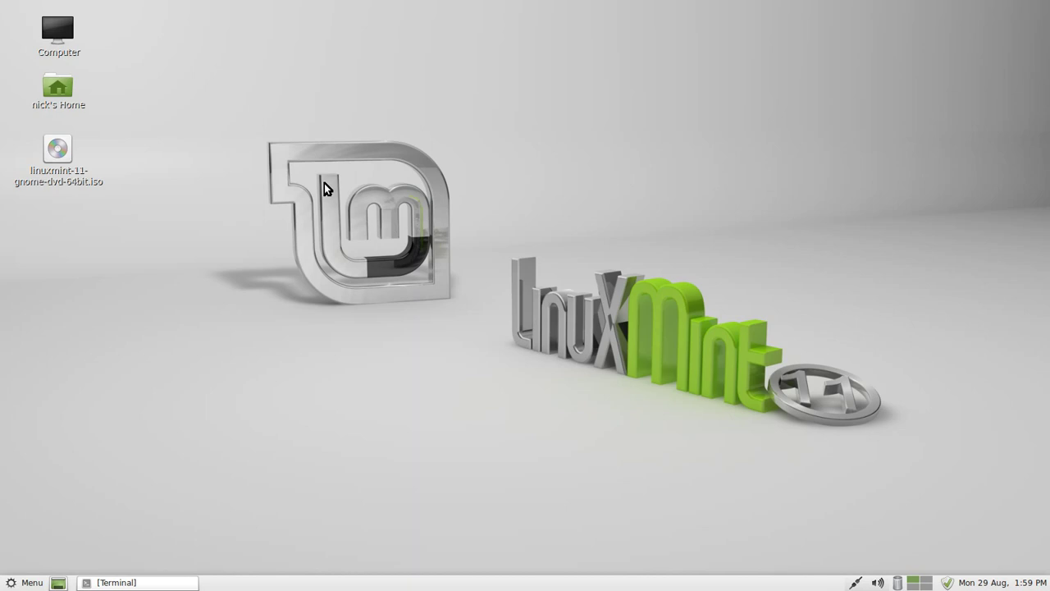
pyautogui.moveTo(521, 211); pyautogui.dragTo(397, 203)
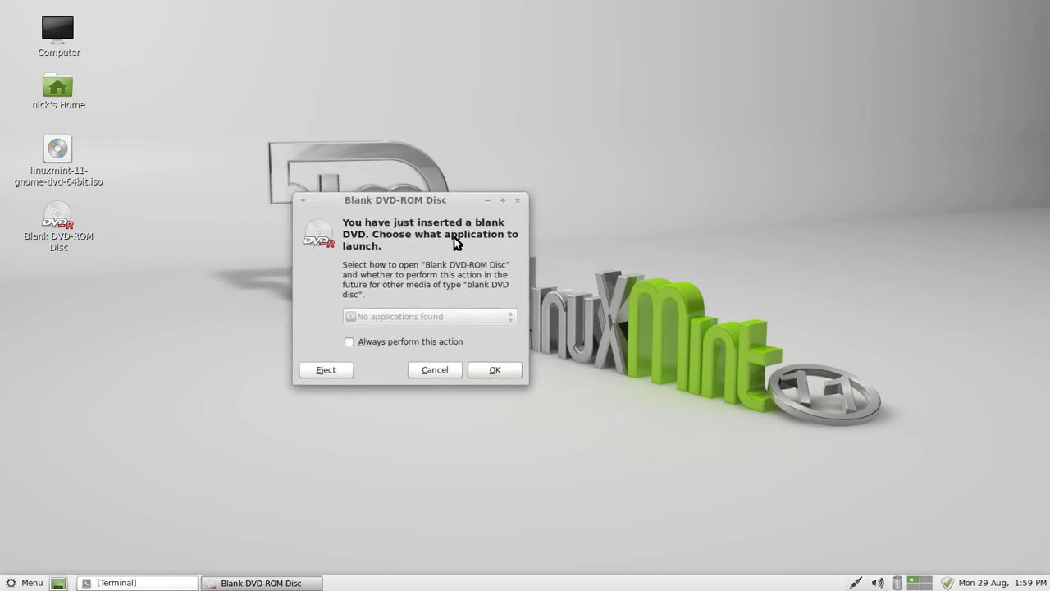
pyautogui.click(441, 369)
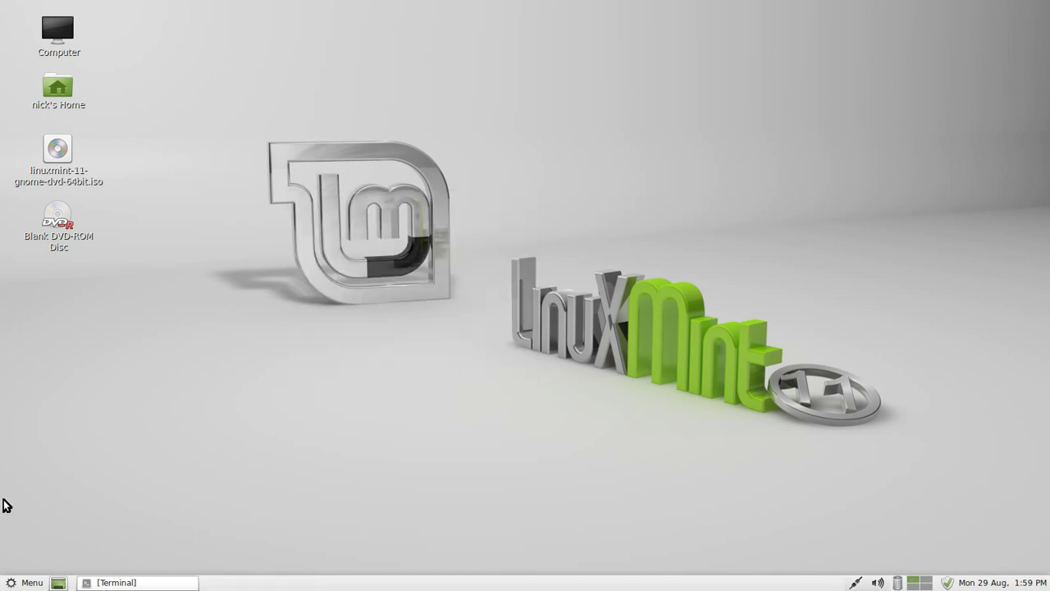
# Open a new, centred Terminal from the Mint menu and type 'sudo apt-get install brasero'.
pyautogui.click(12, 584)
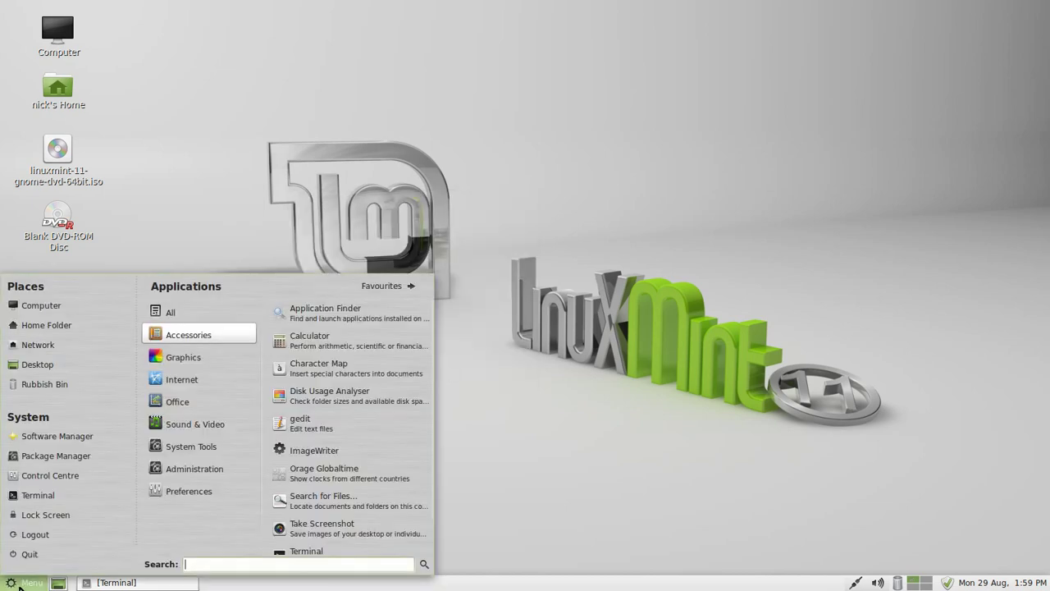
pyautogui.click(65, 496)
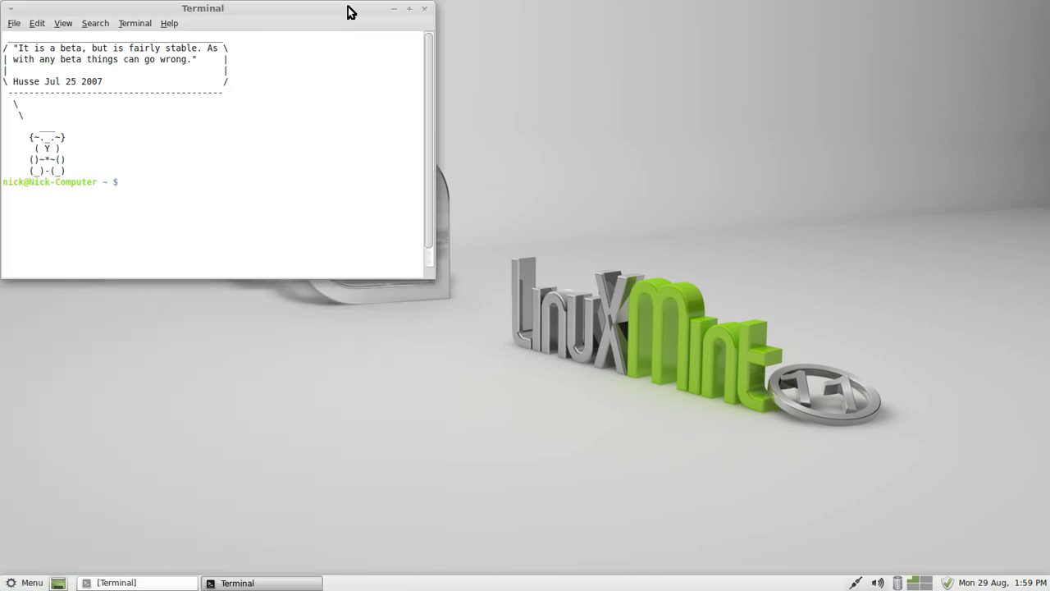
pyautogui.moveTo(347, 12)
pyautogui.mouseDown()
pyautogui.moveTo(616, 199)
pyautogui.moveTo(624, 158)
pyautogui.mouseUp()
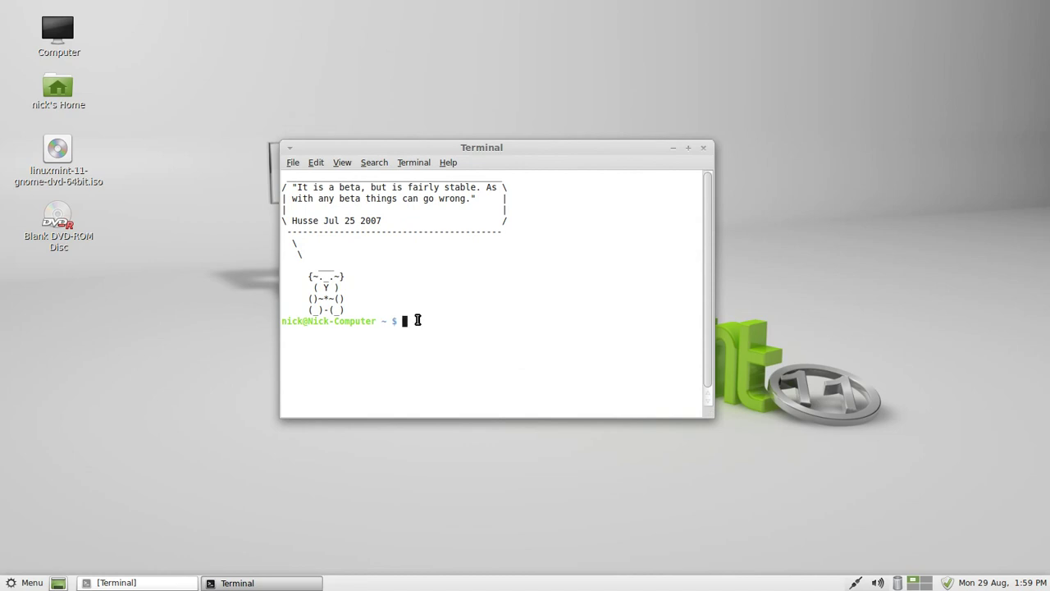
pyautogui.click(29, 581)
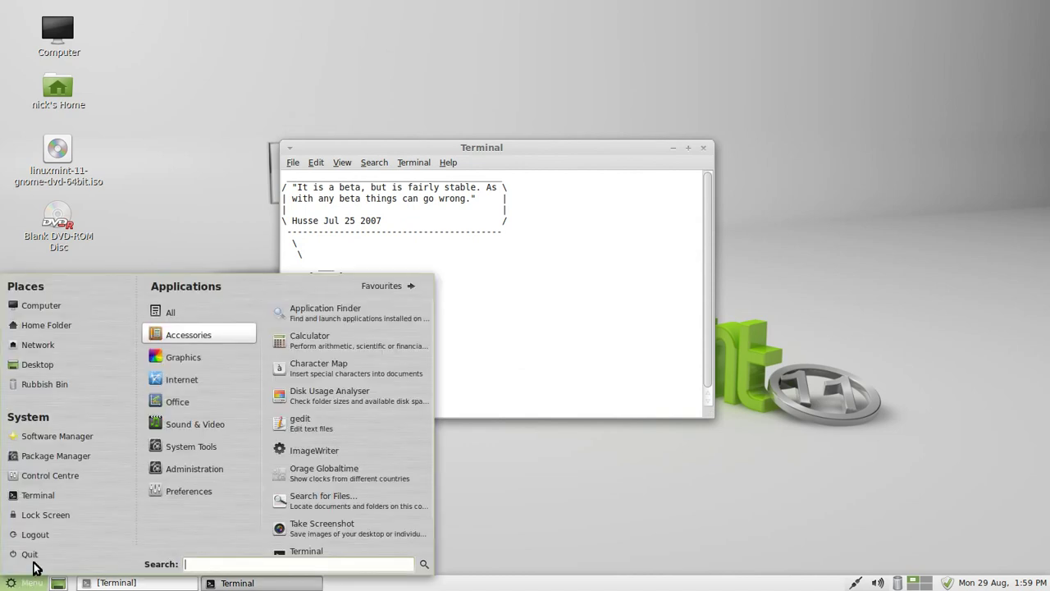
pyautogui.click(530, 318)
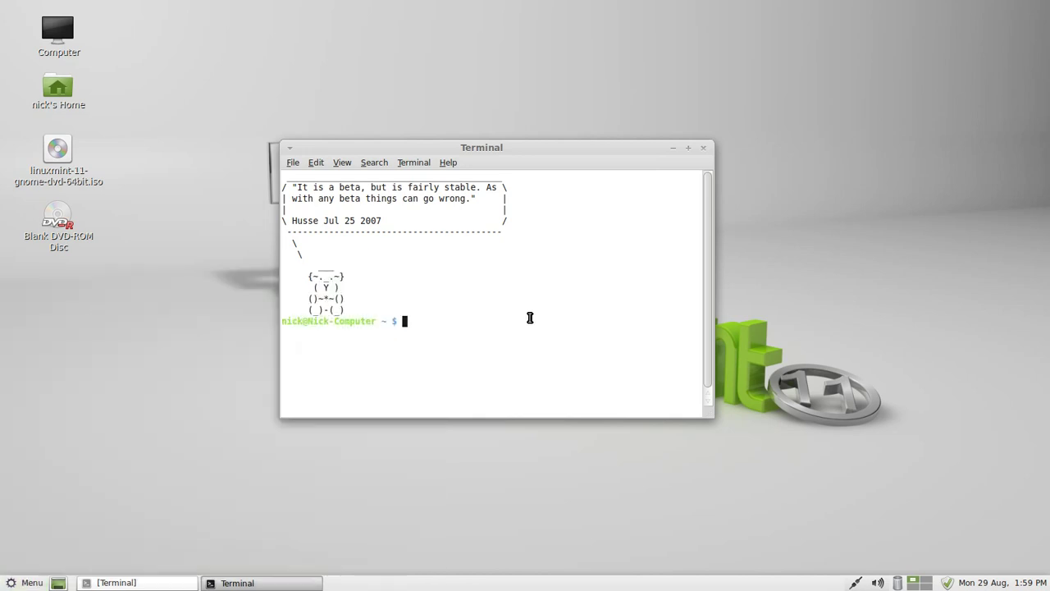
pyautogui.write('su')
pyautogui.write('do ')
pyautogui.write('apt')
pyautogui.write('-get ')
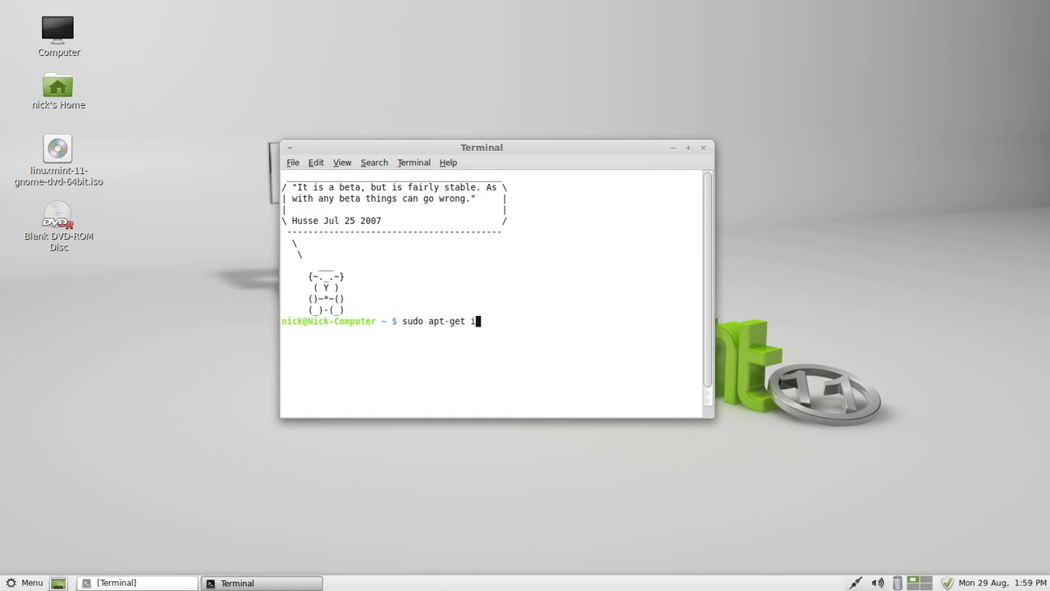
pyautogui.write('instal')
pyautogui.write('l braser')
pyautogui.write('o')
# Run the brasero install command, enter the administrator password, and let apt-get finish installing.
pyautogui.press('Return')
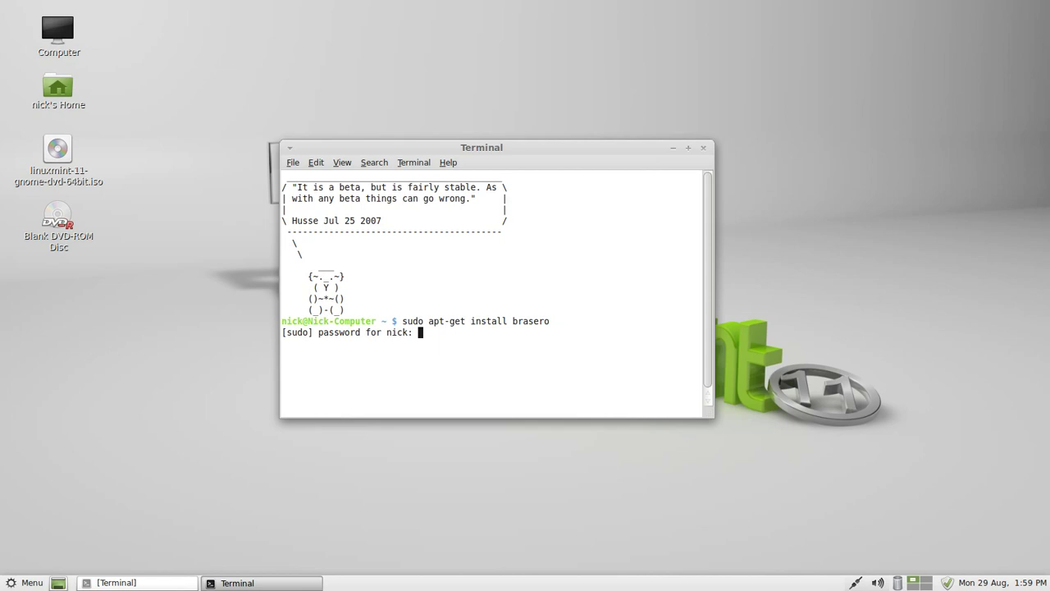
pyautogui.press('Return')
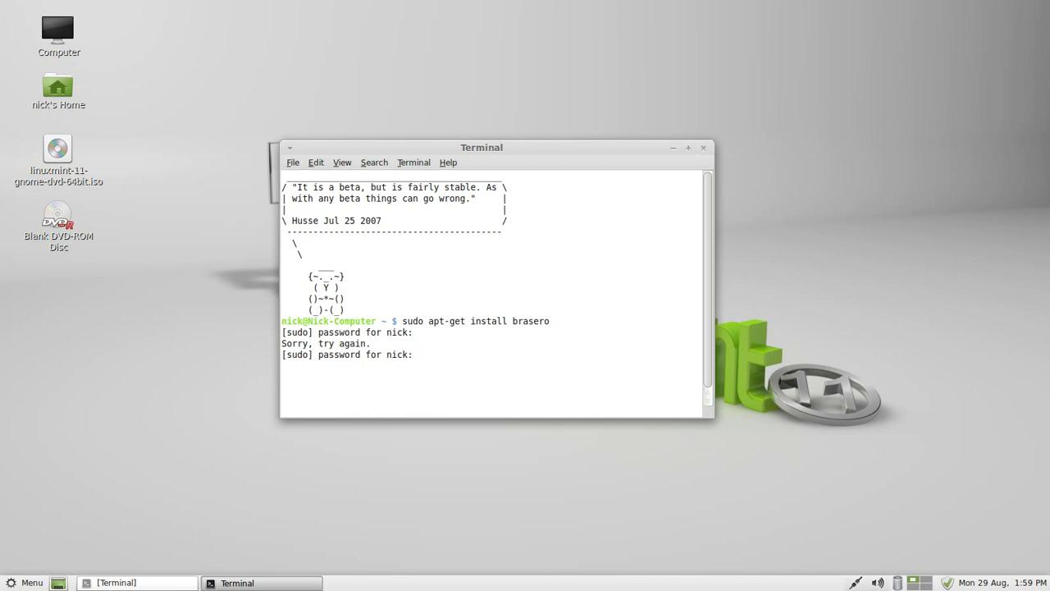
pyautogui.press('Return')
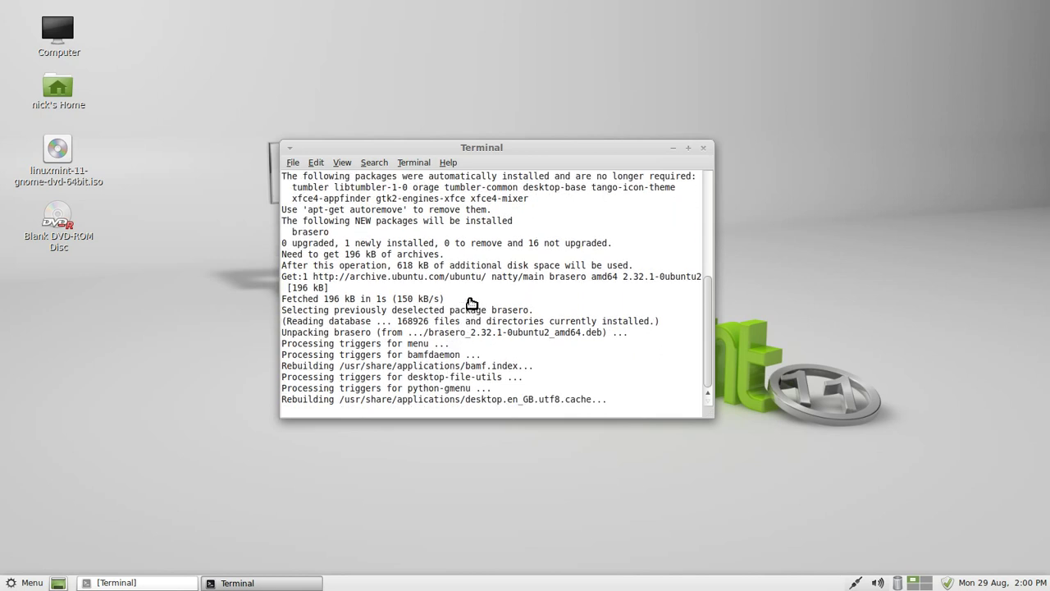
pyautogui.scroll(1, 511, 361)
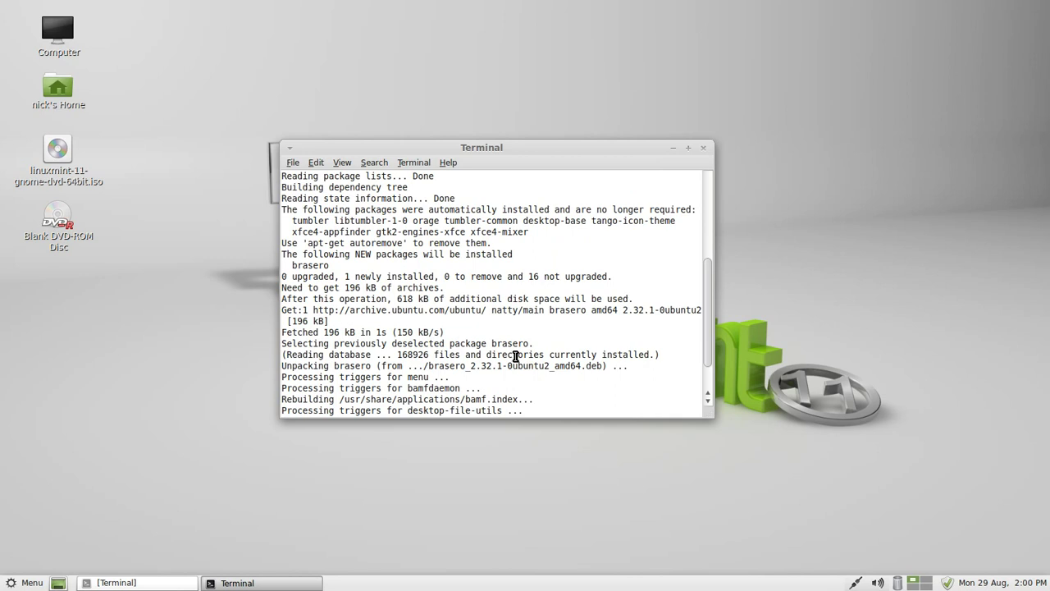
pyautogui.scroll(-1, 515, 356)
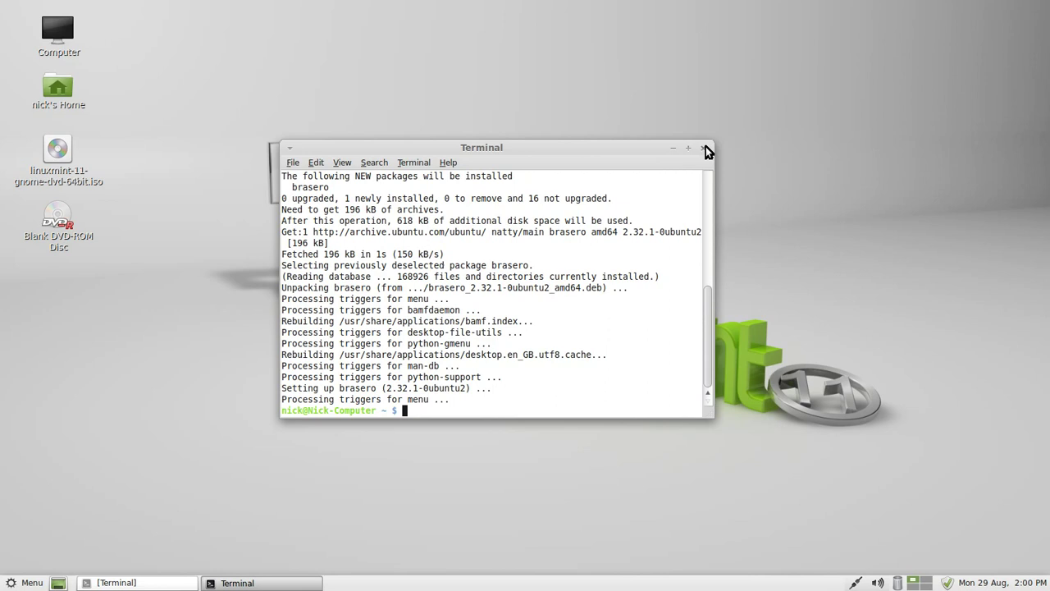
# Close the terminal and launch Brasero by searching 'brase' in the Mint menu.
pyautogui.press('Return')
pyautogui.press('Return')
pyautogui.press('Return')
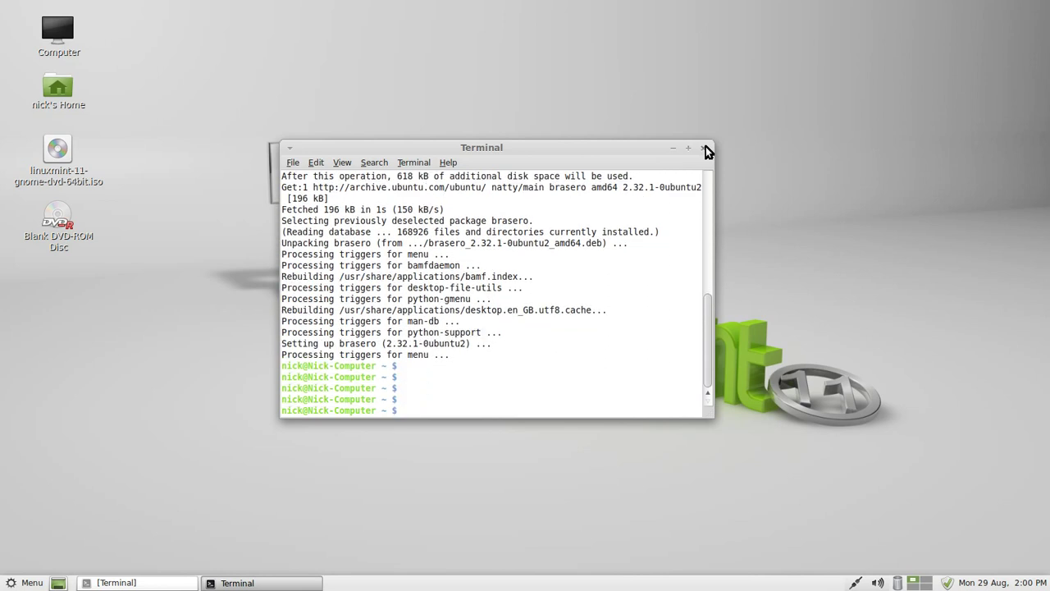
pyautogui.click(706, 148)
pyautogui.click(32, 583)
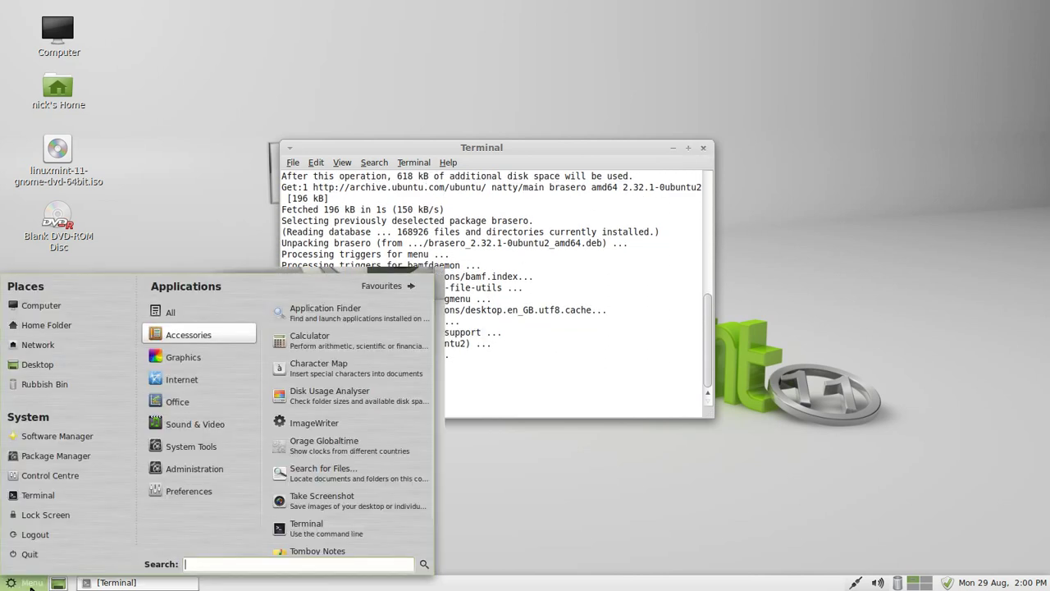
pyautogui.write('bras')
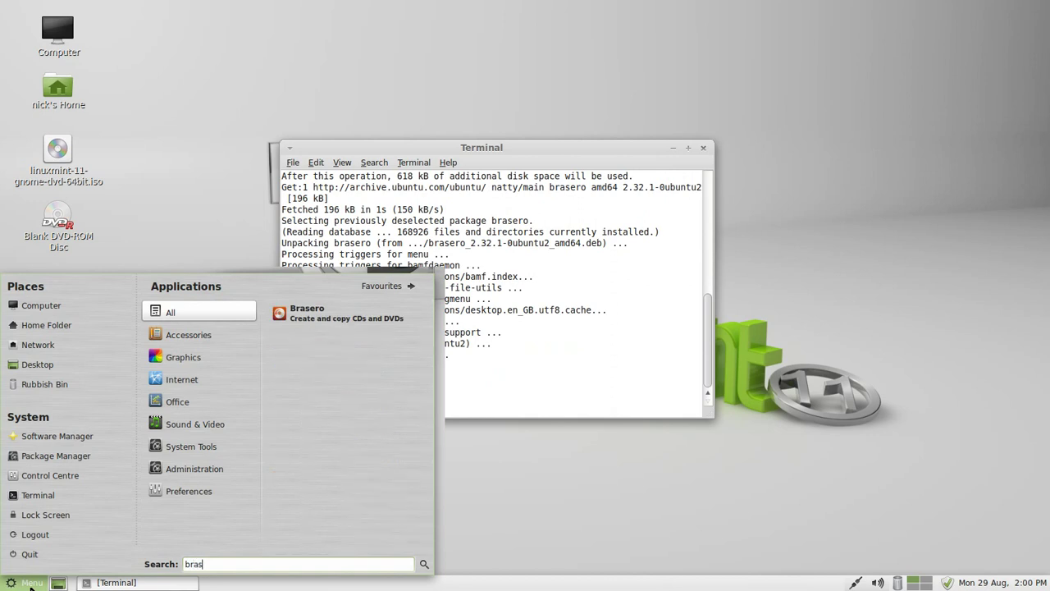
pyautogui.write('e')
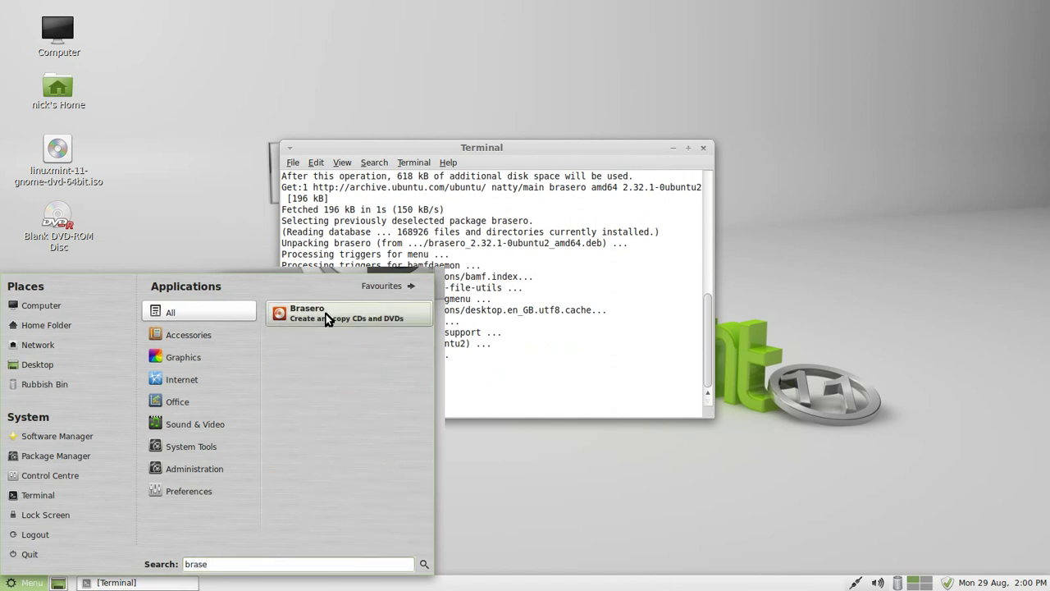
pyautogui.click(332, 314)
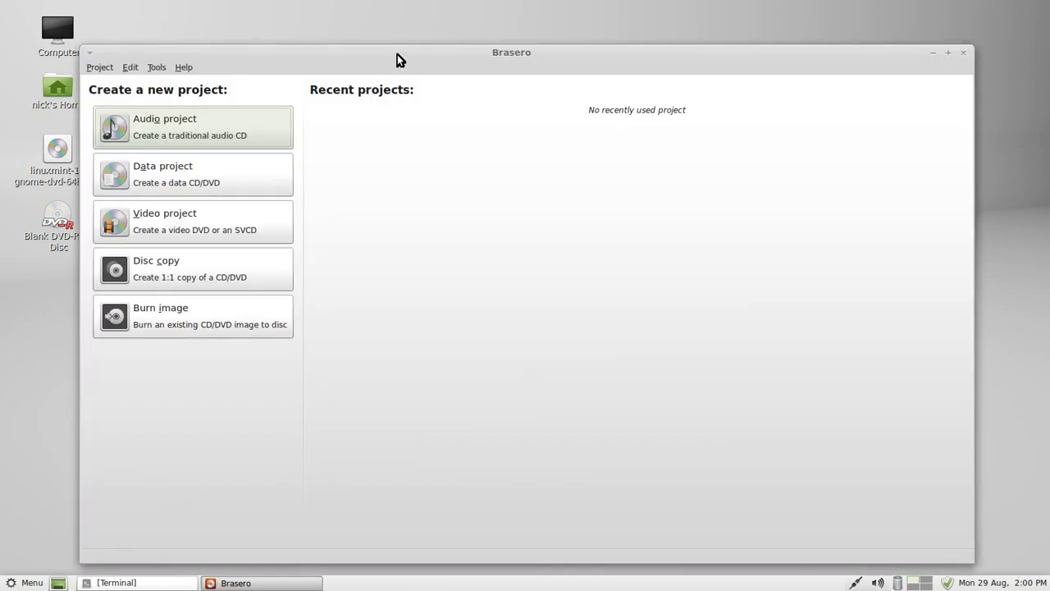
pyautogui.moveTo(397, 54); pyautogui.dragTo(466, 40)
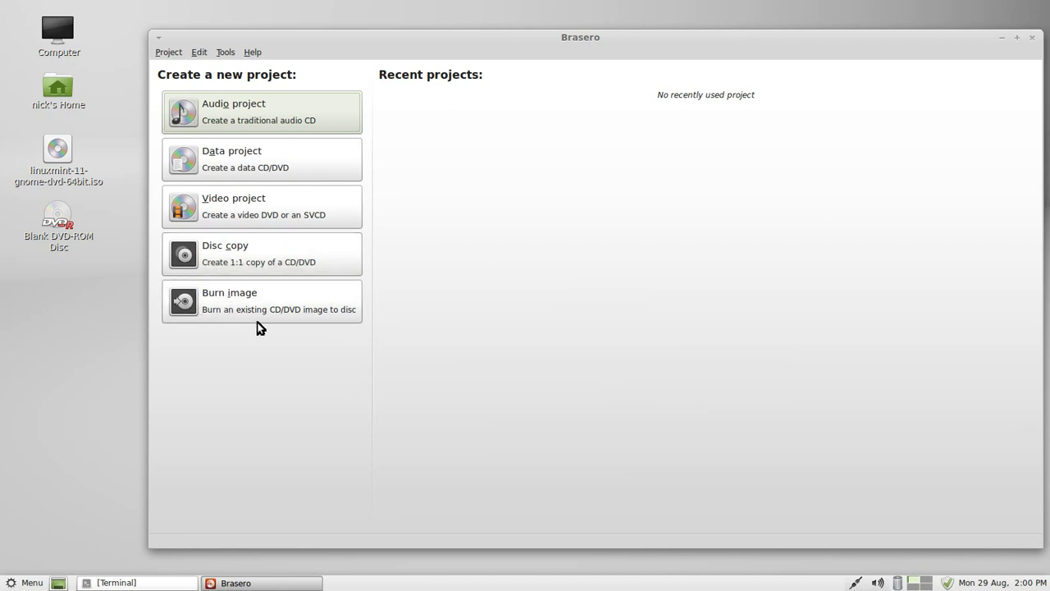
# Start a Burn image project using the Linux Mint ISO from the Desktop.
pyautogui.click(297, 306)
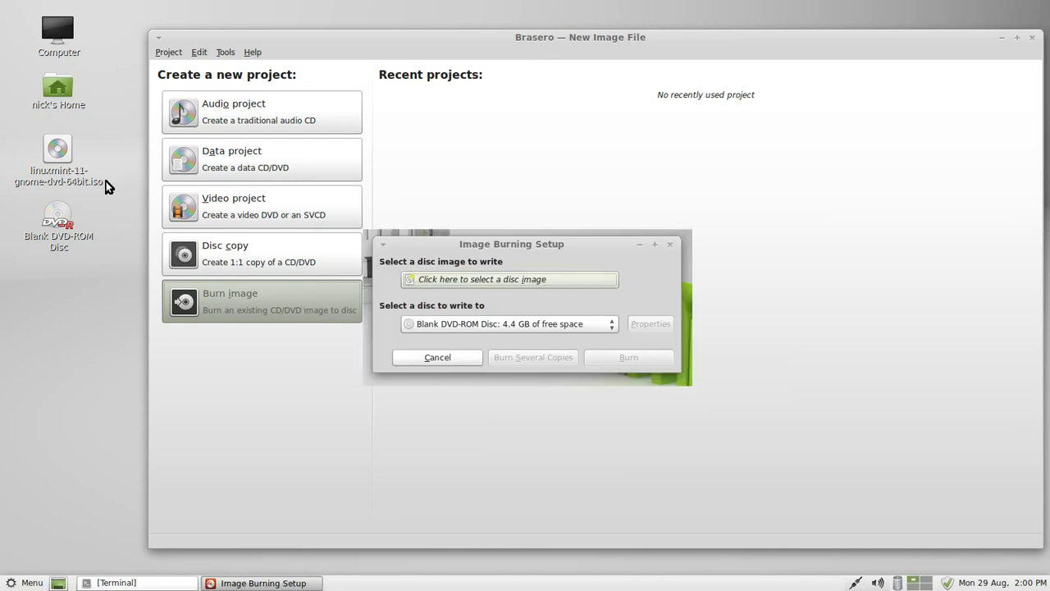
pyautogui.click(482, 280)
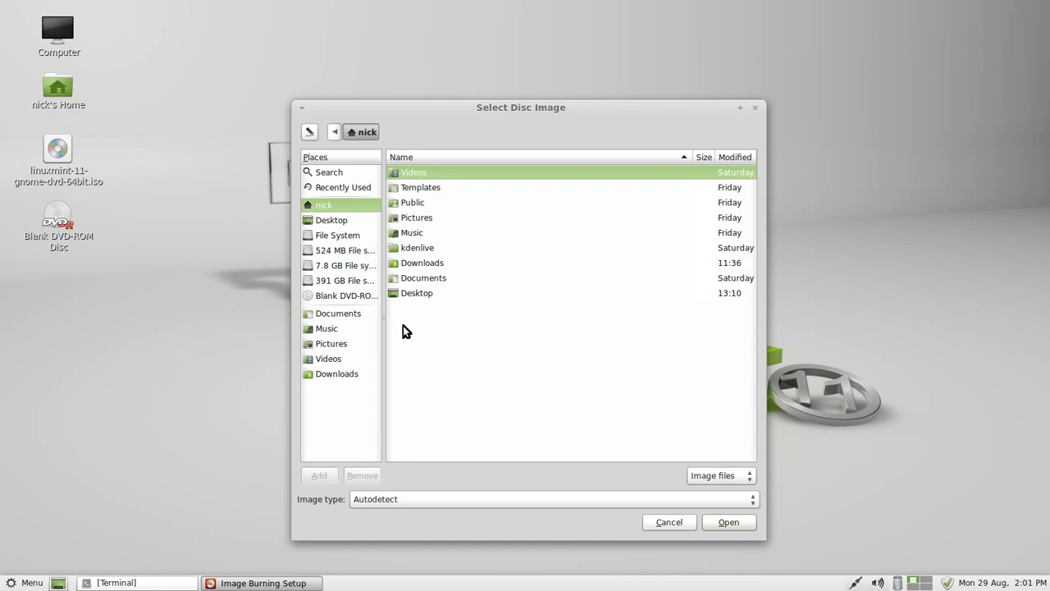
pyautogui.click(347, 220)
pyautogui.doubleClick(436, 173)
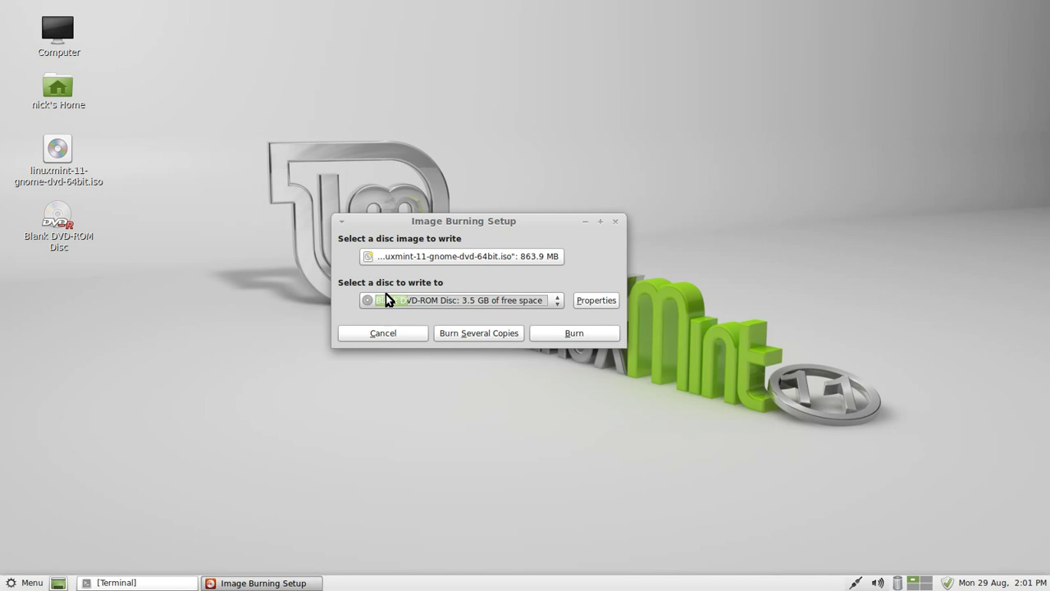
# Burn the Linux Mint ISO to the blank DVD, then cancel it at 3%.
pyautogui.click(573, 333)
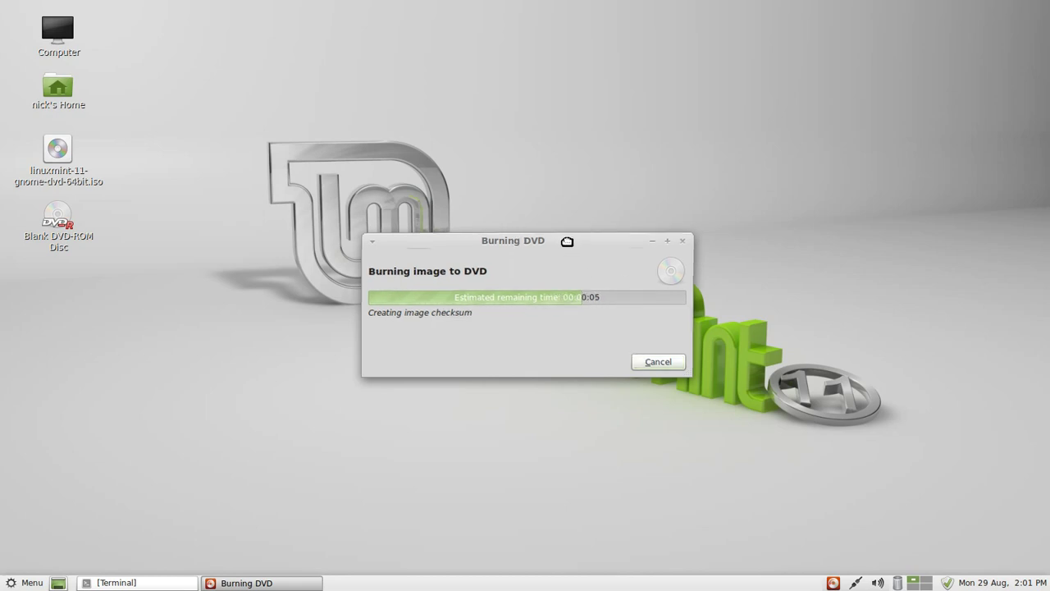
pyautogui.moveTo(564, 241); pyautogui.dragTo(566, 234)
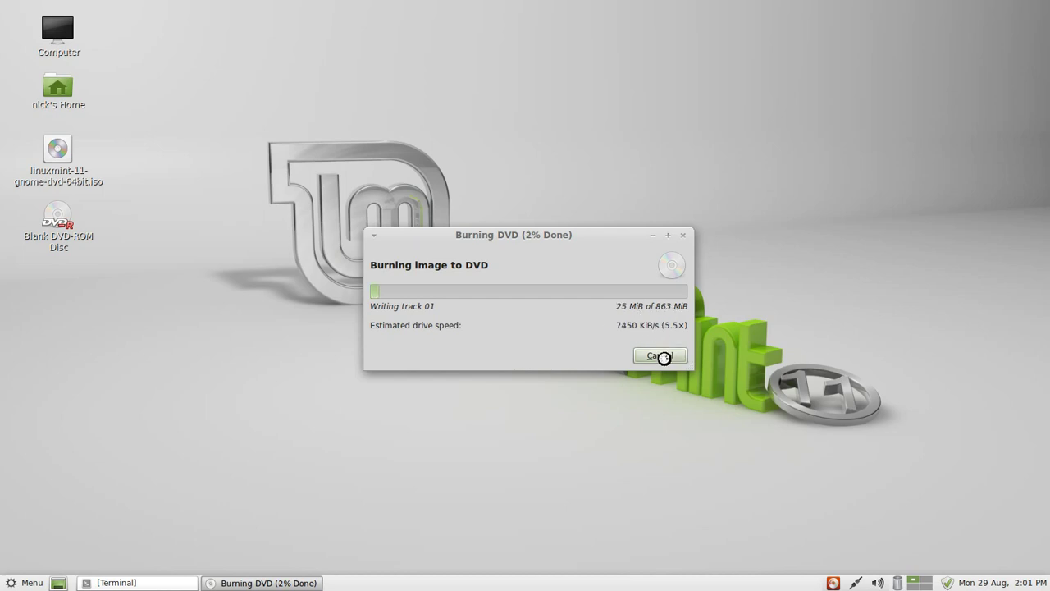
pyautogui.click(663, 357)
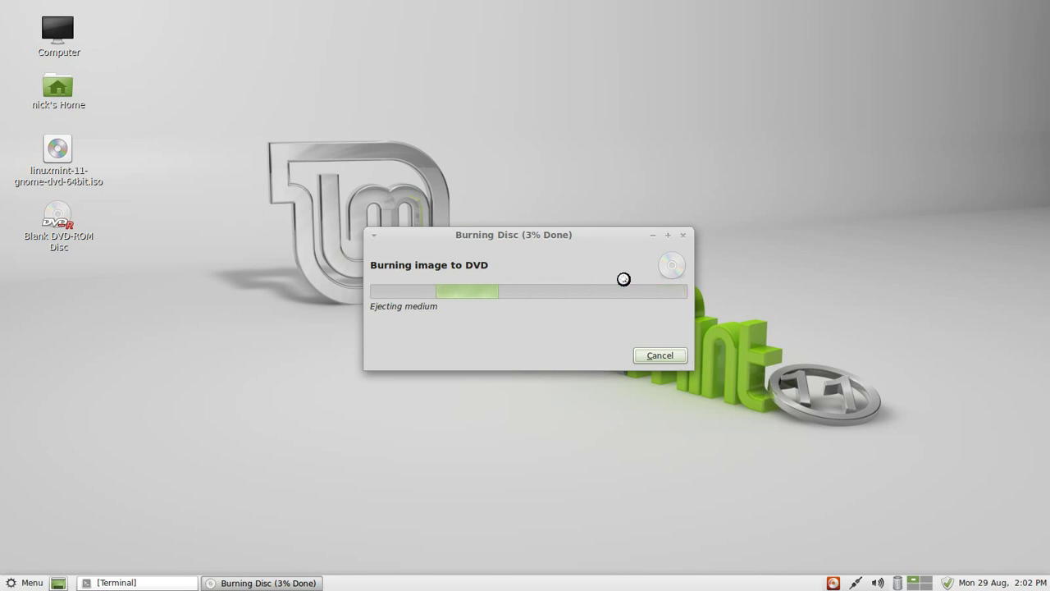
pyautogui.click(70, 245)
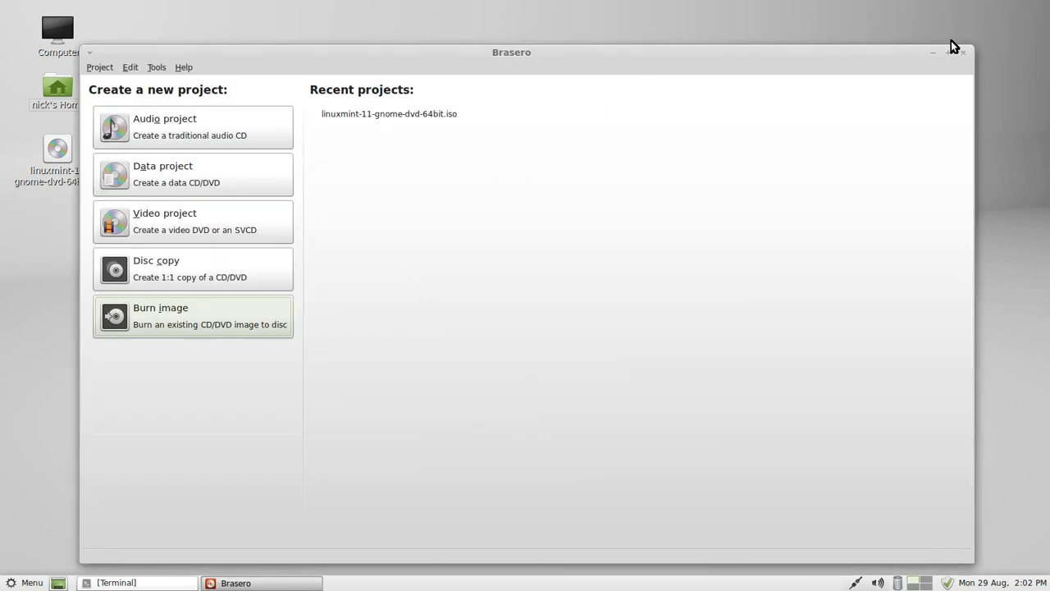
# Close Brasero and drag items around on the desktop.
pyautogui.click(964, 54)
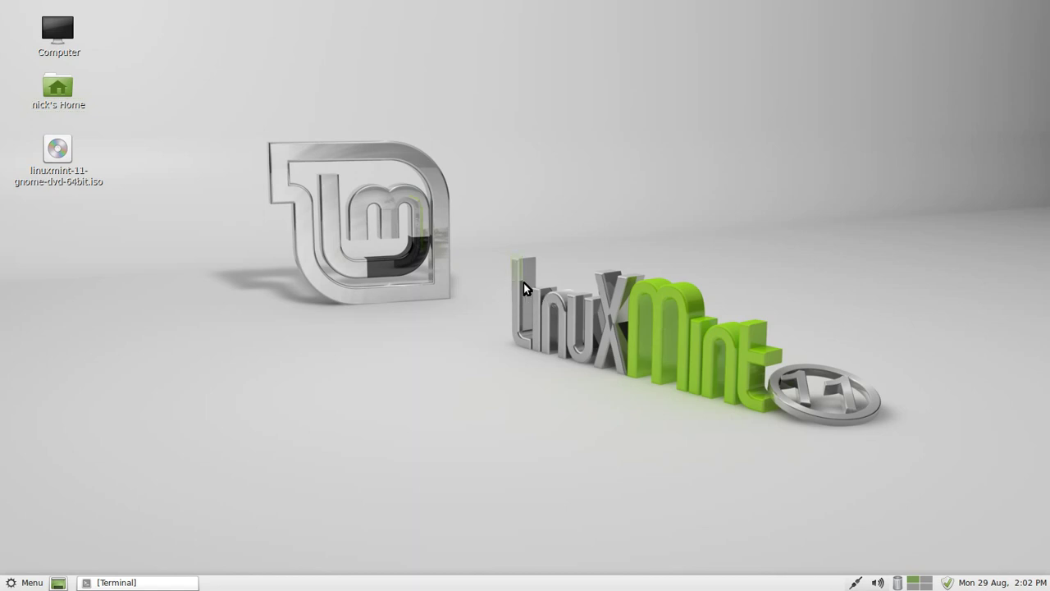
pyautogui.moveTo(523, 282); pyautogui.dragTo(625, 371)
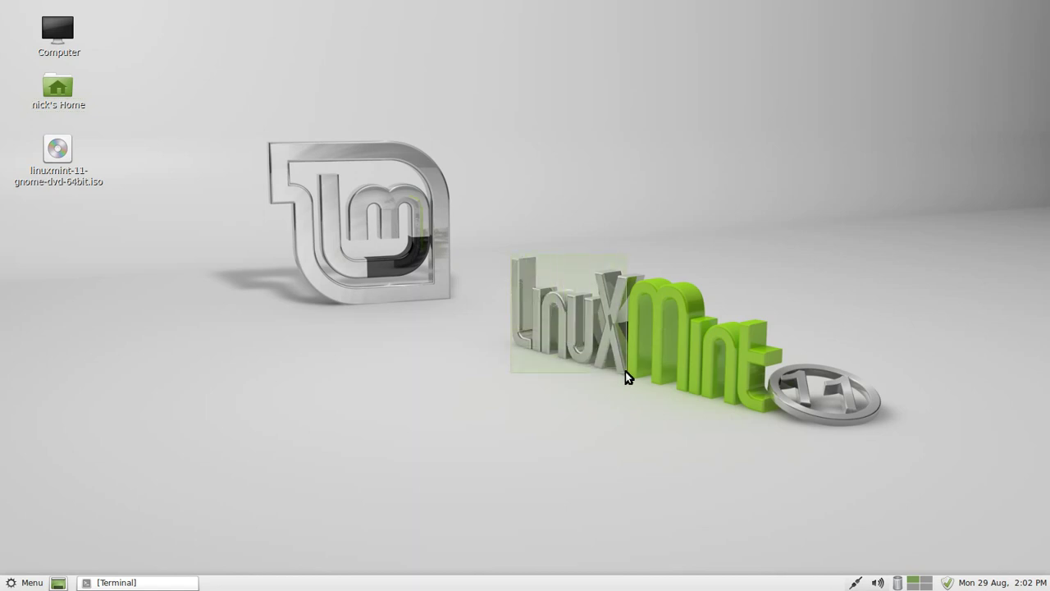
pyautogui.moveTo(625, 371); pyautogui.dragTo(626, 367)
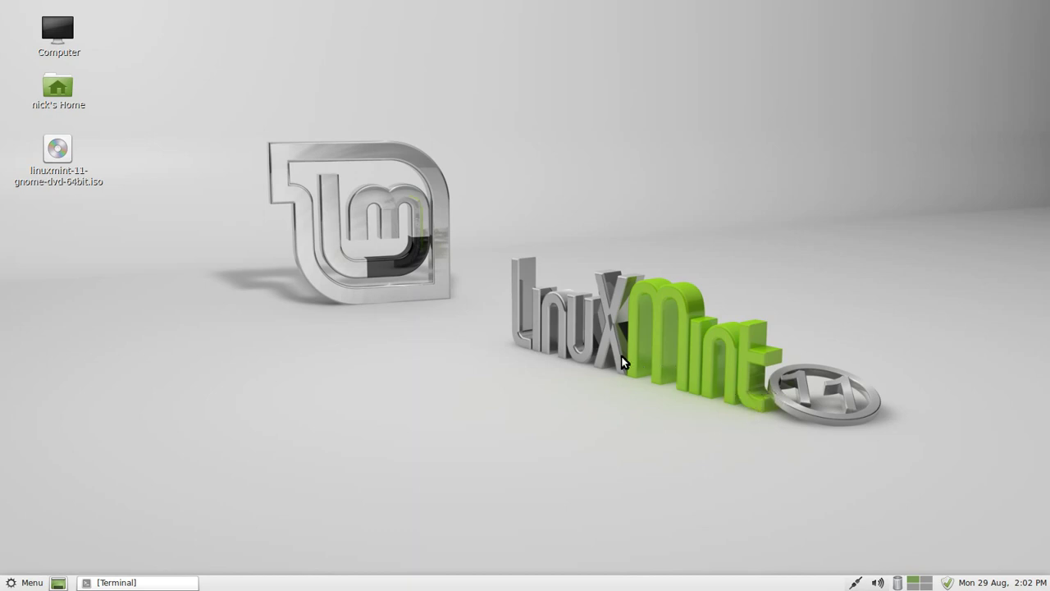
pyautogui.moveTo(548, 310); pyautogui.dragTo(904, 502)
pyautogui.moveTo(414, 84)
pyautogui.mouseDown()
pyautogui.moveTo(787, 579)
pyautogui.moveTo(530, 277)
pyautogui.mouseUp()
pyautogui.moveTo(923, 164); pyautogui.dragTo(866, 201)
# Open and dismiss the volume and network tray applets.
pyautogui.click(877, 583)
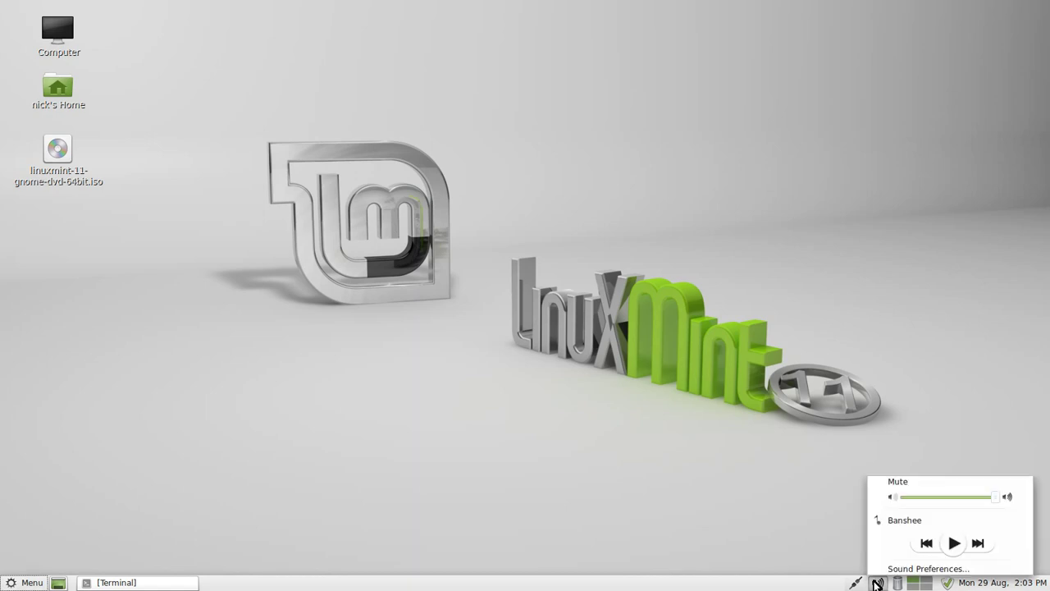
pyautogui.click(877, 583)
pyautogui.click(858, 583)
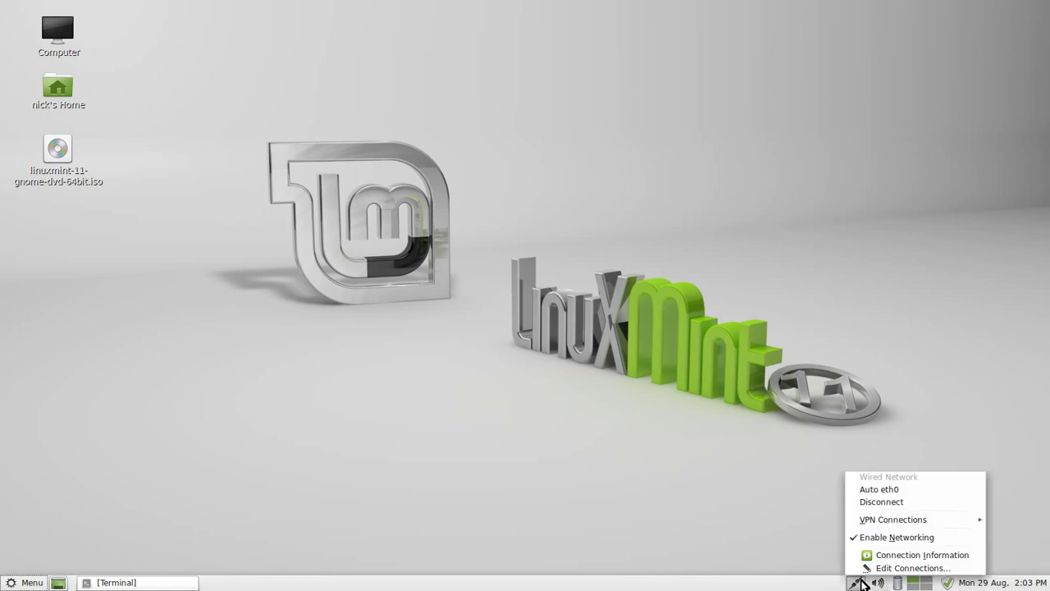
pyautogui.click(857, 582)
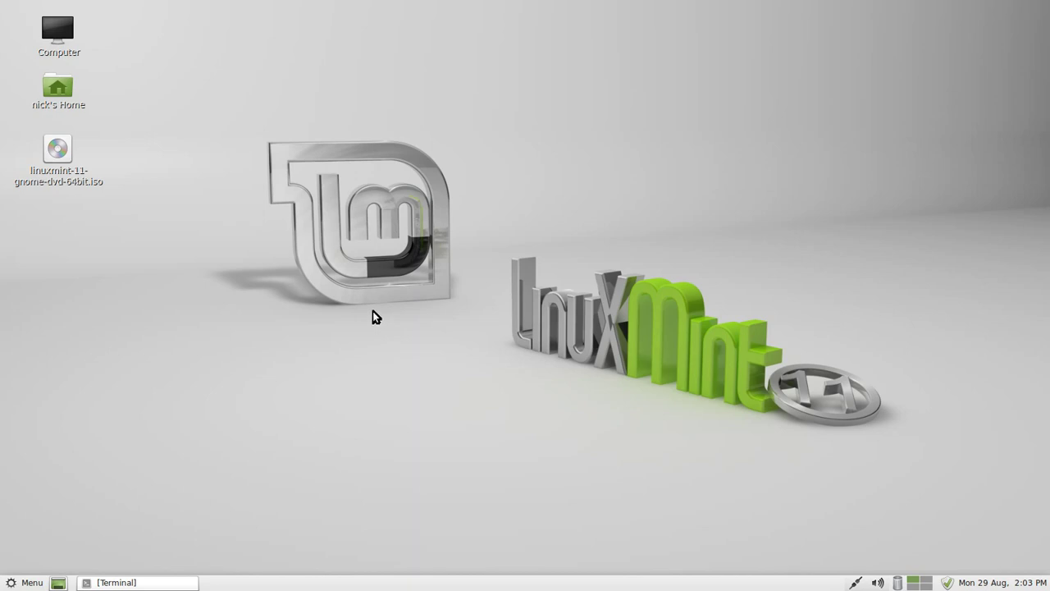
# Open Computer from the Mint menu's Places to view the three partitions and File System.
pyautogui.click(27, 582)
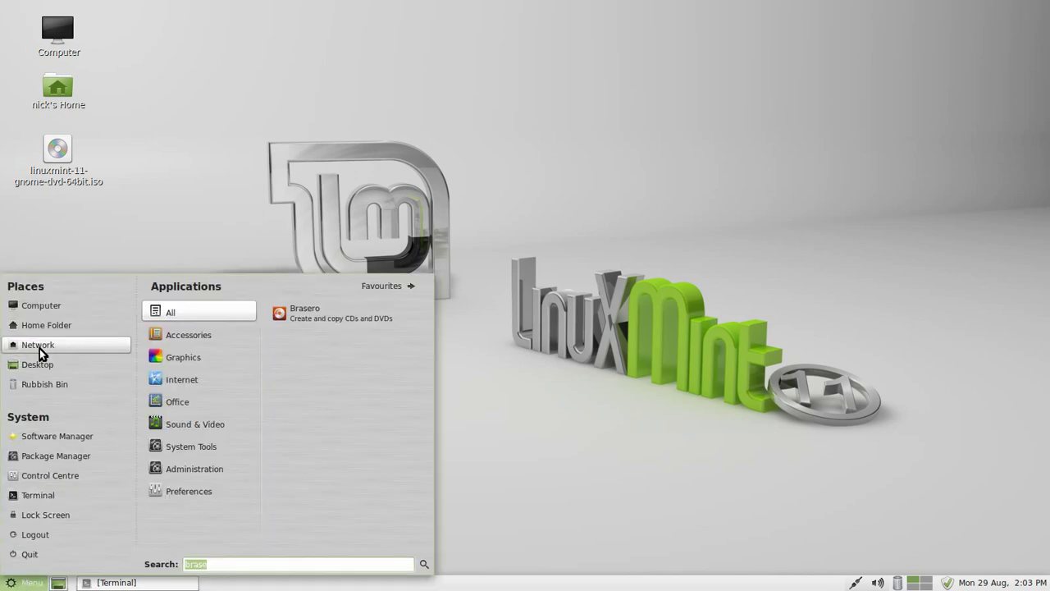
pyautogui.click(44, 311)
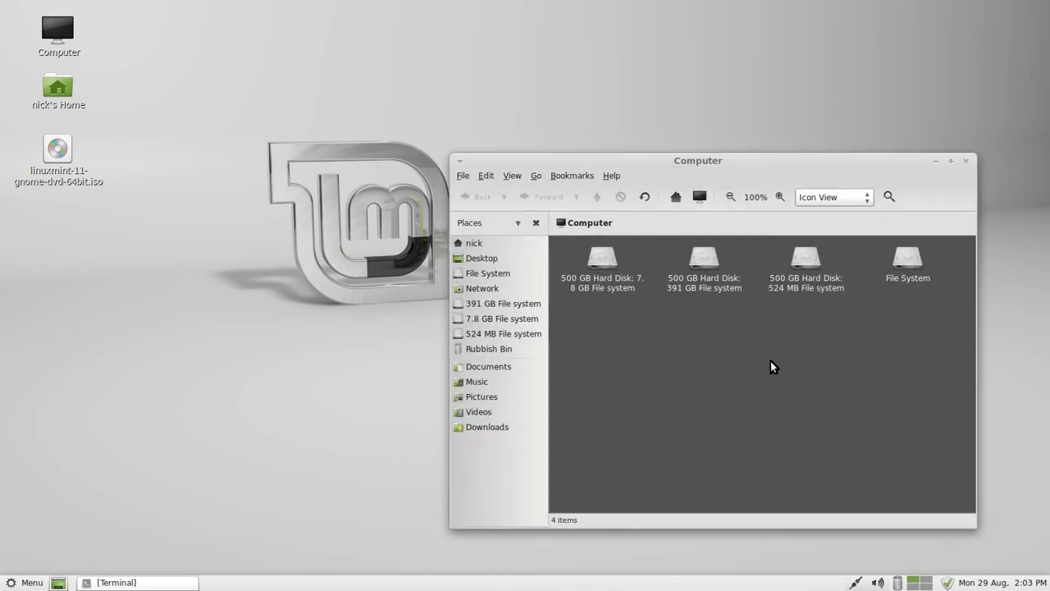
pyautogui.moveTo(771, 361); pyautogui.dragTo(589, 486)
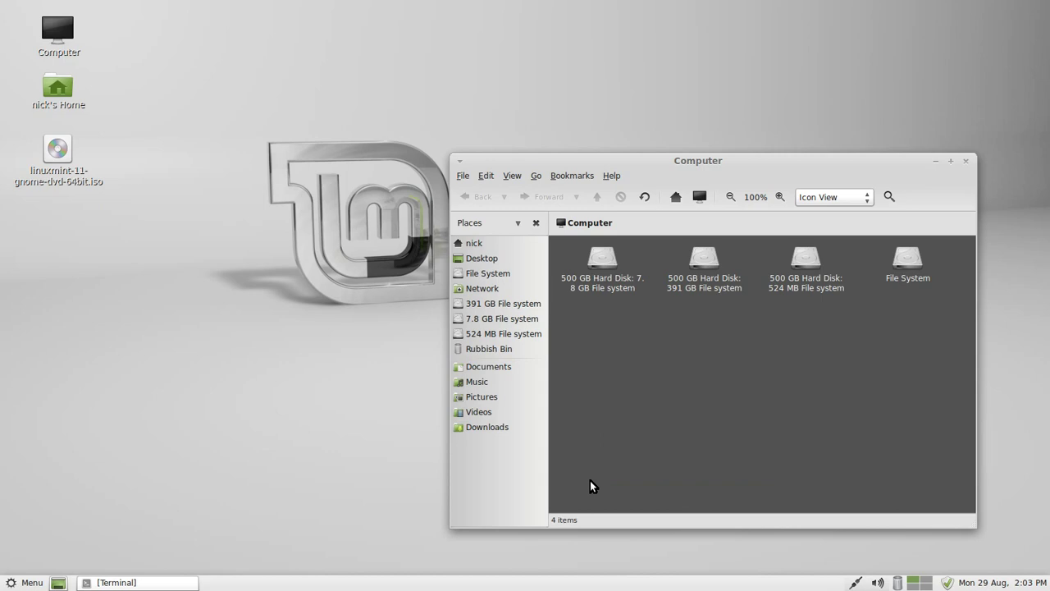